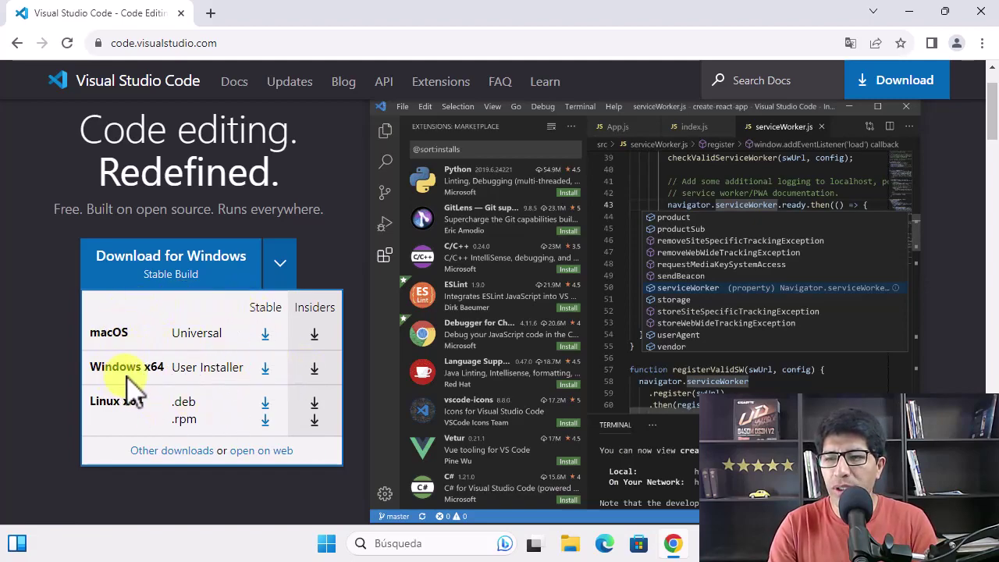
Step: Download the stable Windows x64 User Installer of Visual Studio Code and open the Descargas folder that contains it
left_click(265, 367)
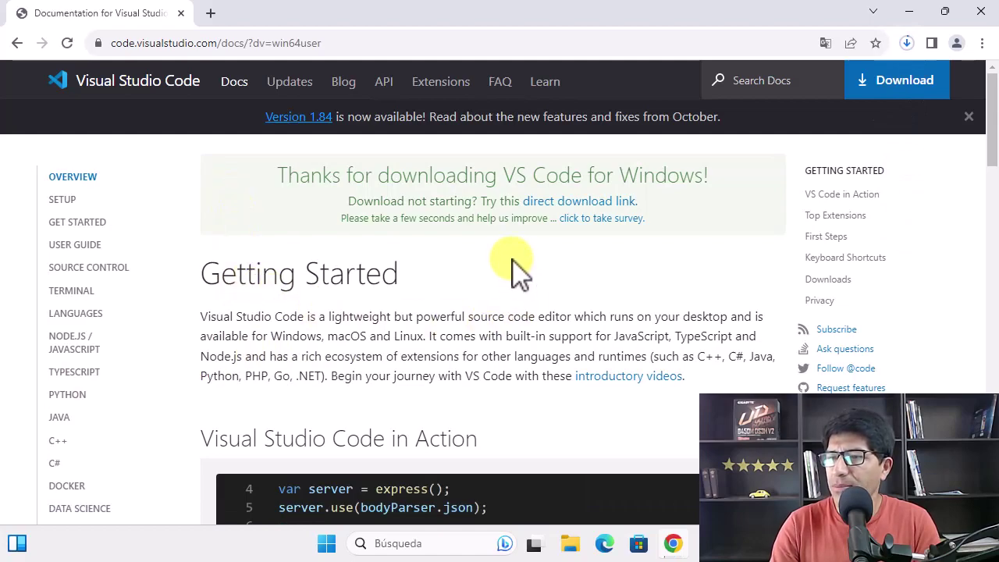
left_click(906, 43)
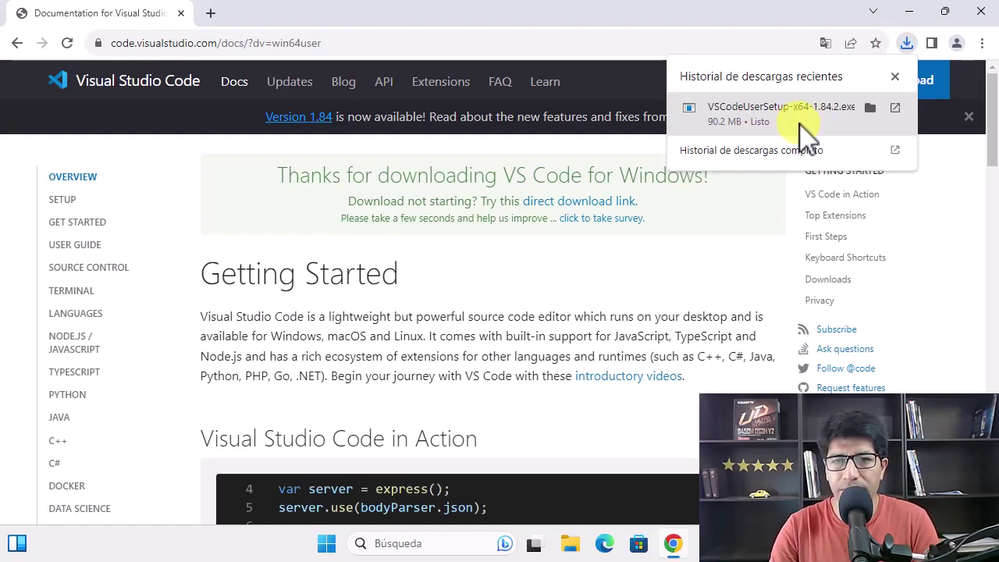
left_click(870, 109)
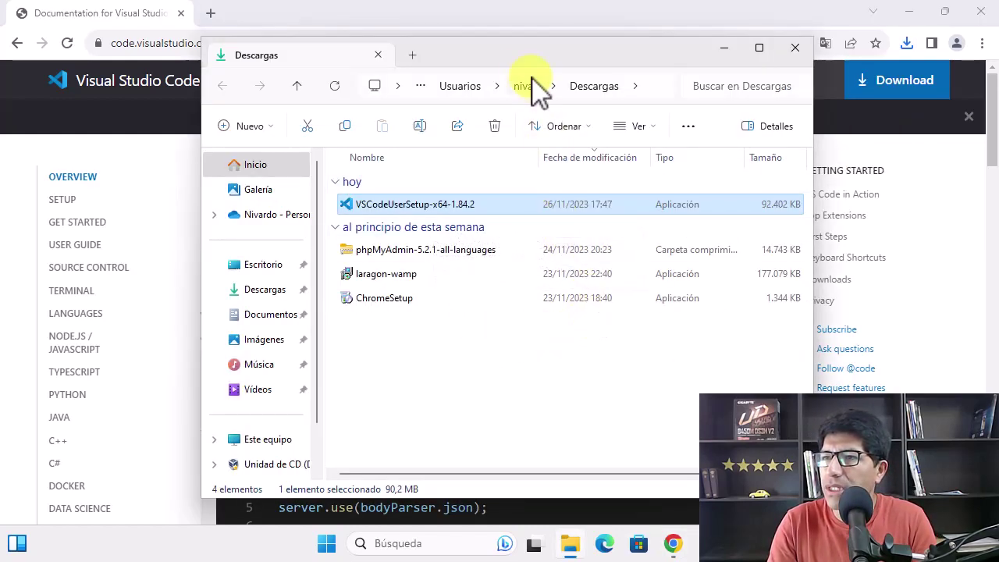
mouse_move(495, 49)
left_mouse_down()
mouse_move(428, 97)
mouse_move(562, 62)
mouse_move(491, 50)
mouse_move(526, 56)
mouse_move(510, 56)
left_mouse_up()
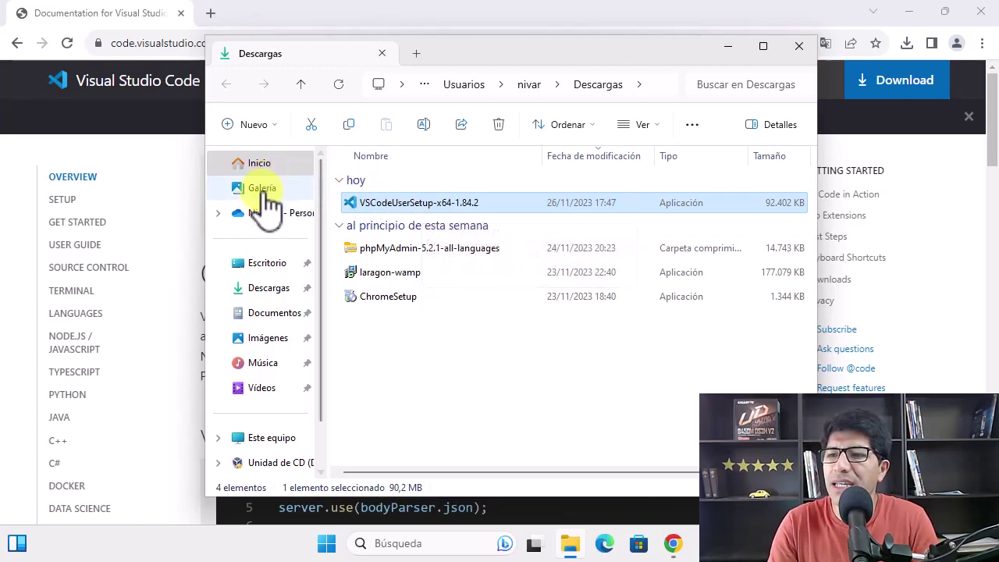
left_click(267, 292)
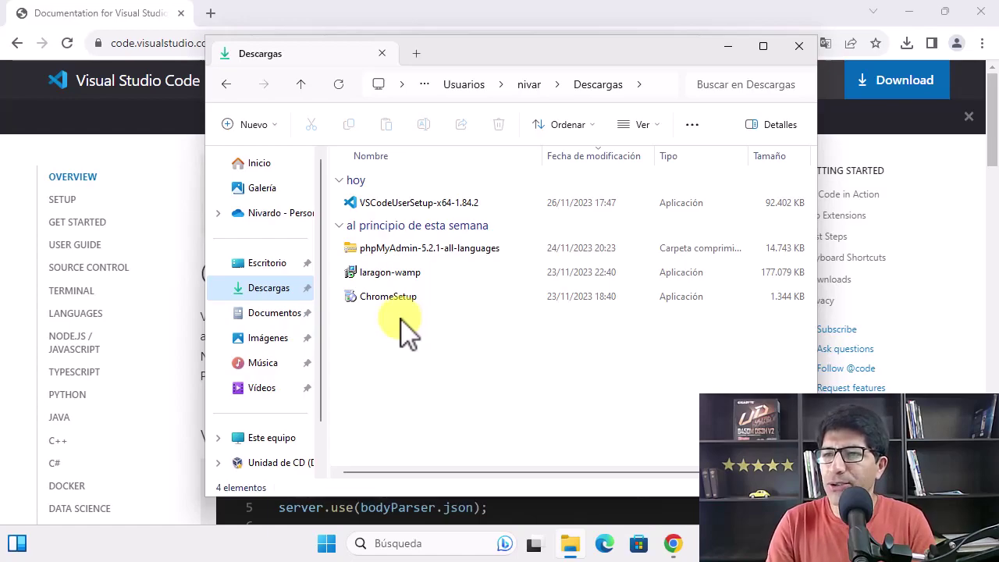
Step: Run VSCodeUserSetup-x64-1.84.2 as administrator and allow it to make changes to the device
left_click(396, 202)
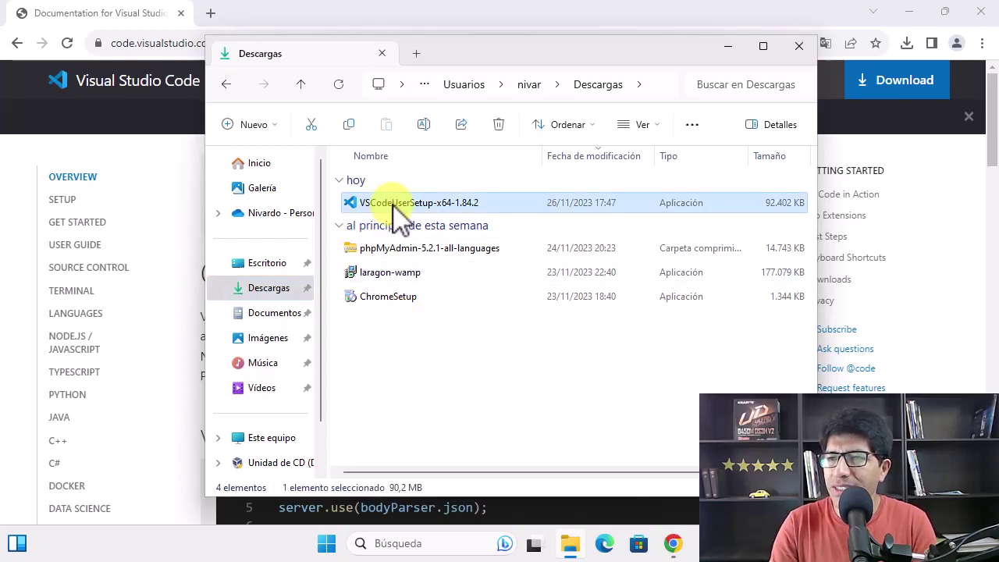
right_click(397, 207)
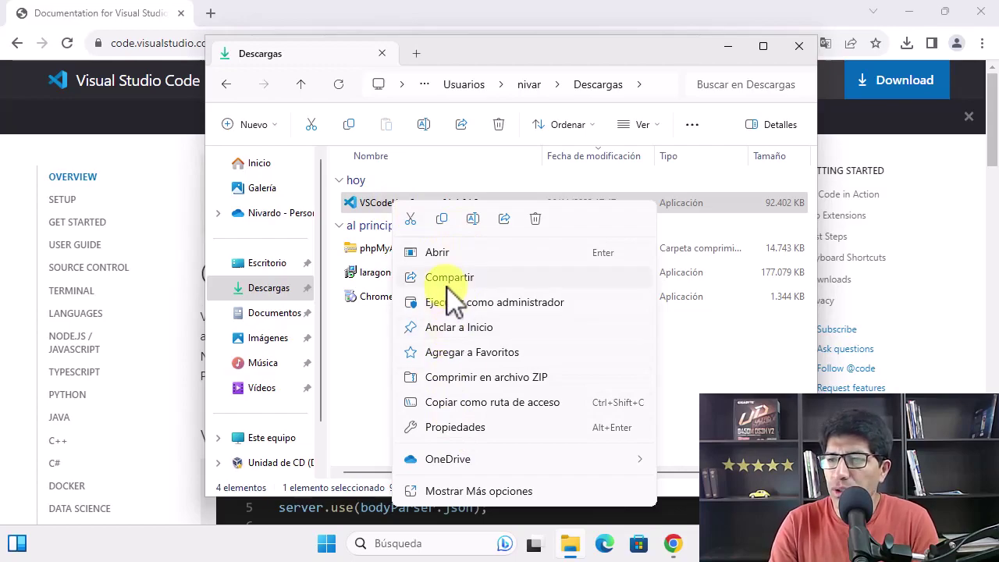
left_click(461, 305)
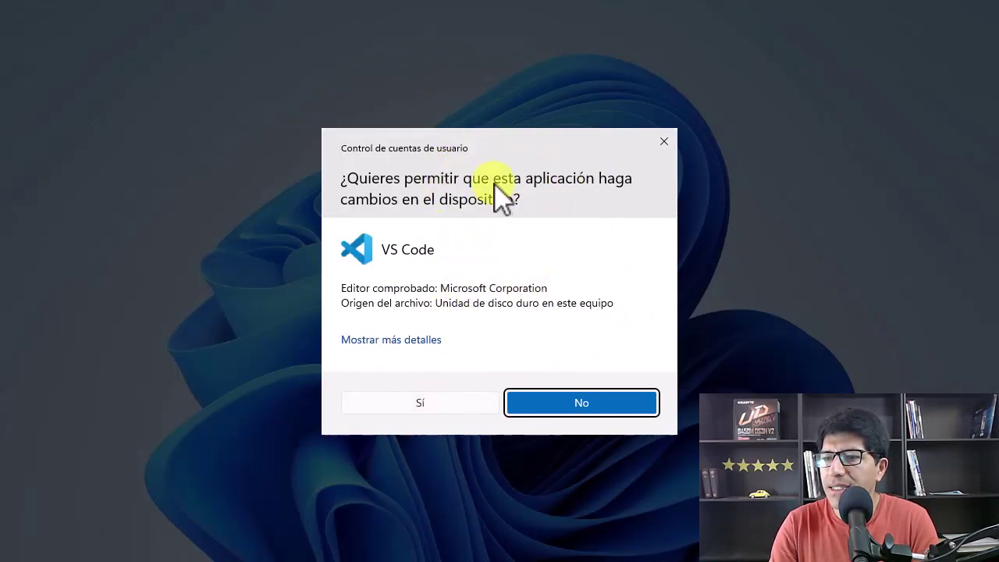
left_click(418, 403)
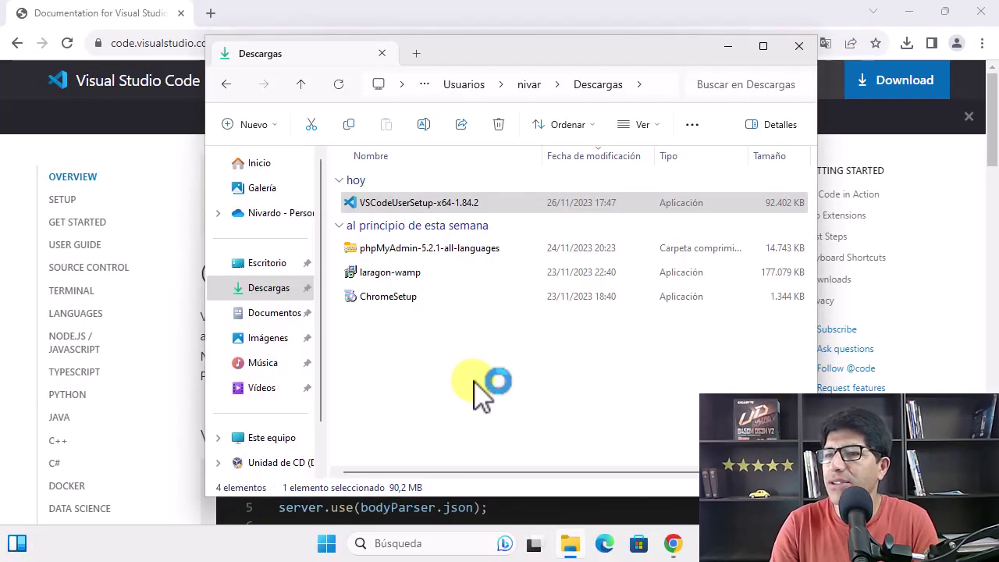
Step: Minimize the file explorer and browser windows, and agree to continue the user installer as administrator
left_click(730, 47)
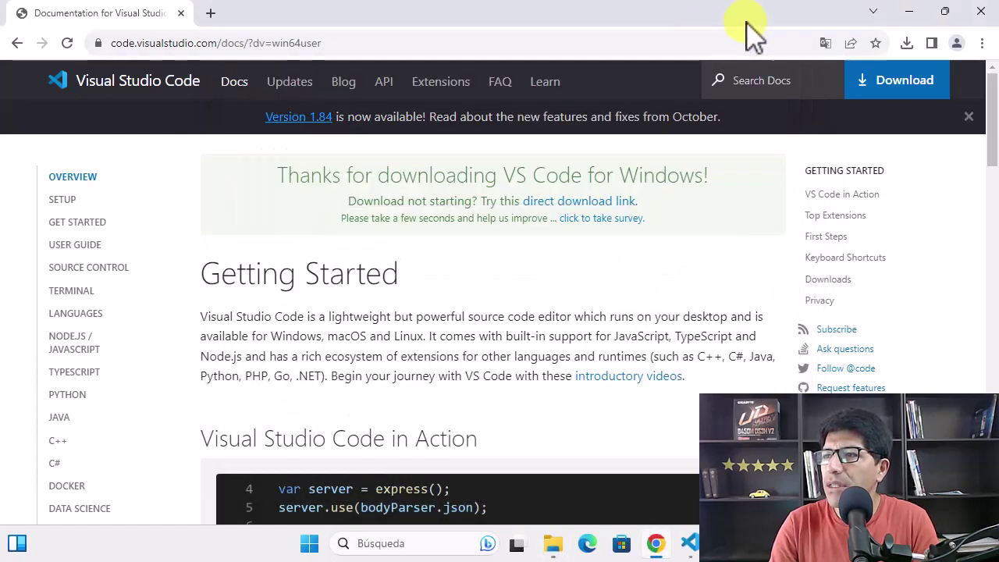
left_click(907, 13)
left_click_drag(539, 225, 547, 167)
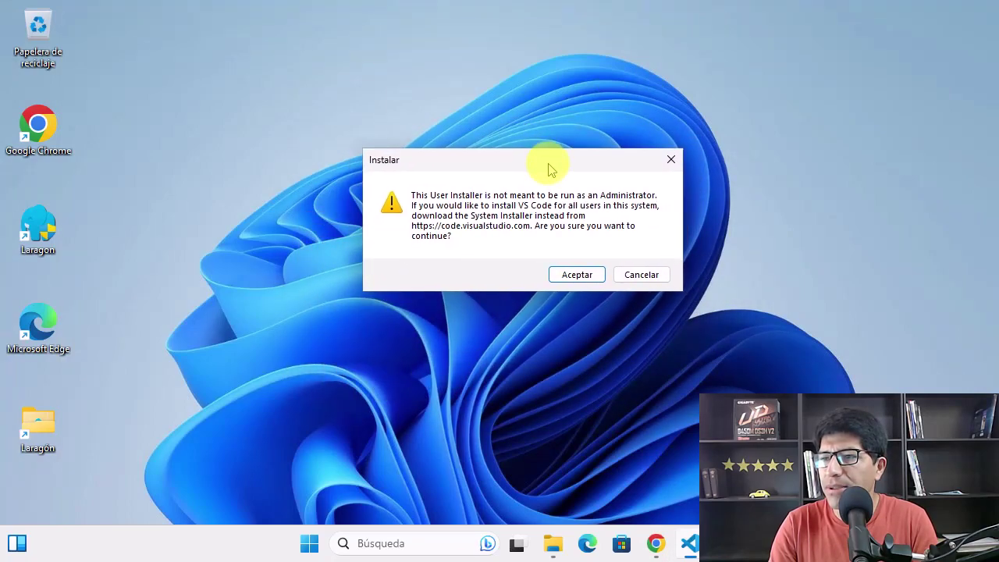
left_click(579, 277)
Step: Accept the Visual Studio Code licence agreement and continue to the destination folder selection
mouse_move(523, 105)
left_mouse_down()
mouse_move(553, 133)
mouse_move(546, 101)
mouse_move(535, 101)
left_mouse_up()
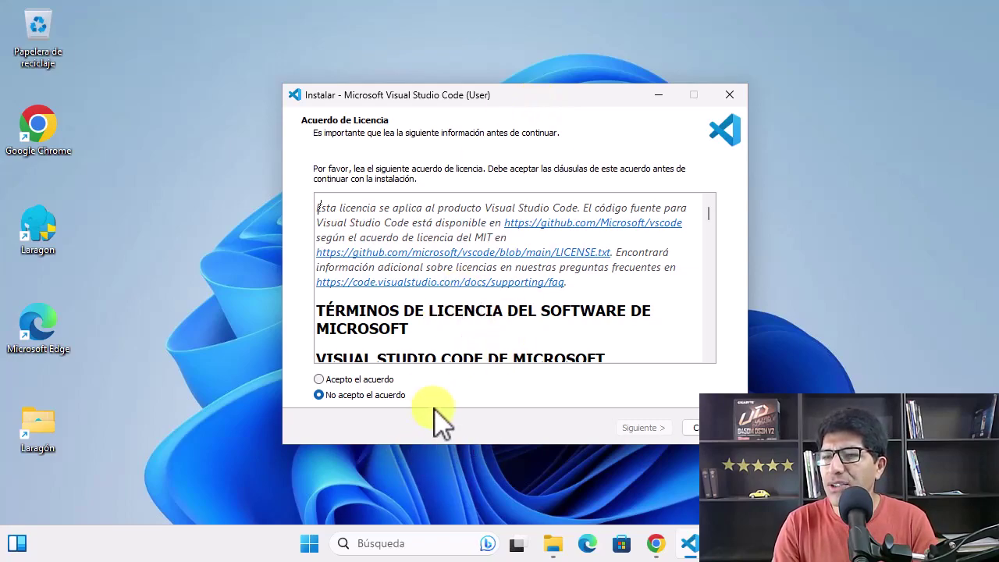
left_click(321, 379)
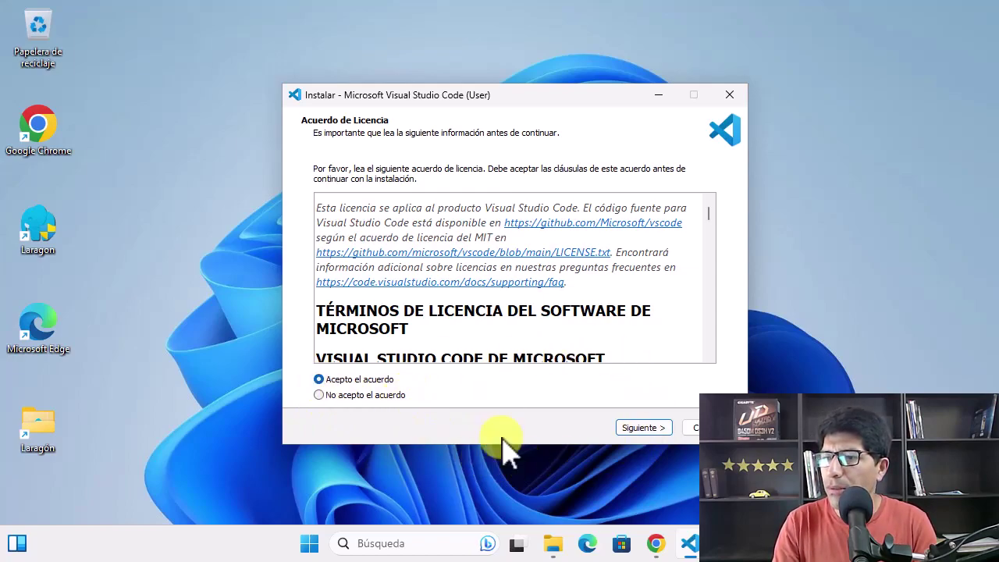
left_click(642, 429)
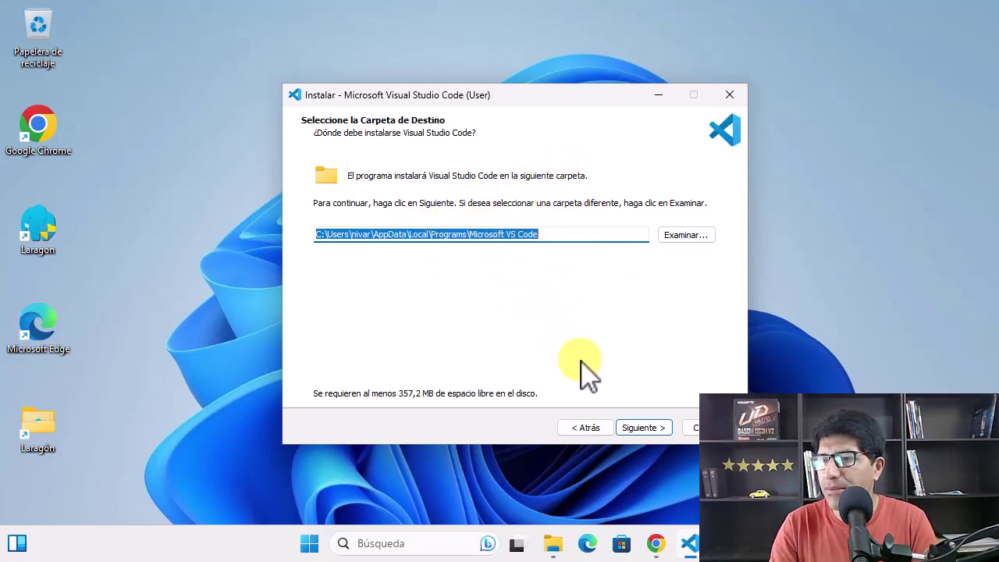
Step: Keep the default destination folder and the Visual Studio Code Start menu folder, leaving Start menu folder creation enabled
left_click(645, 428)
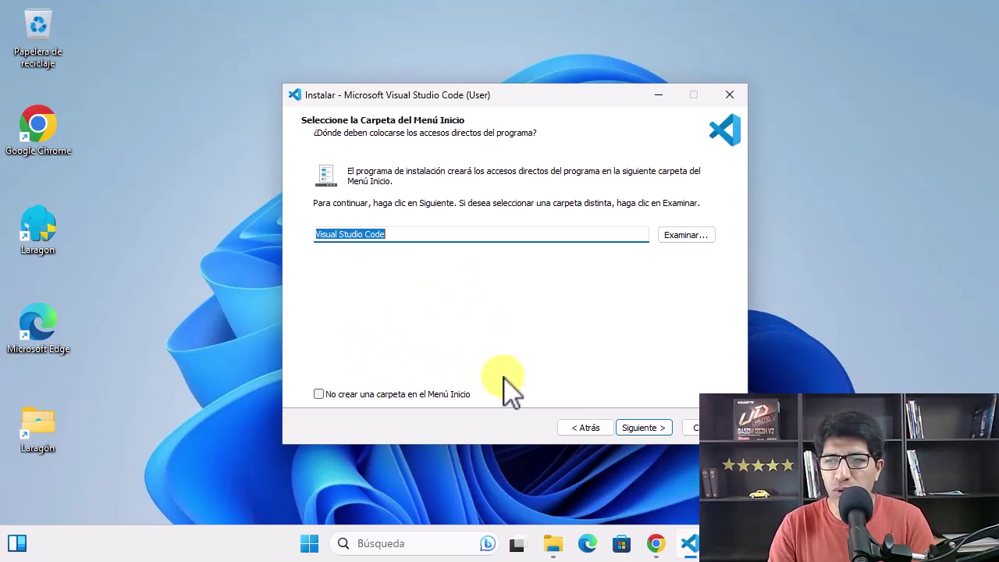
left_click(319, 394)
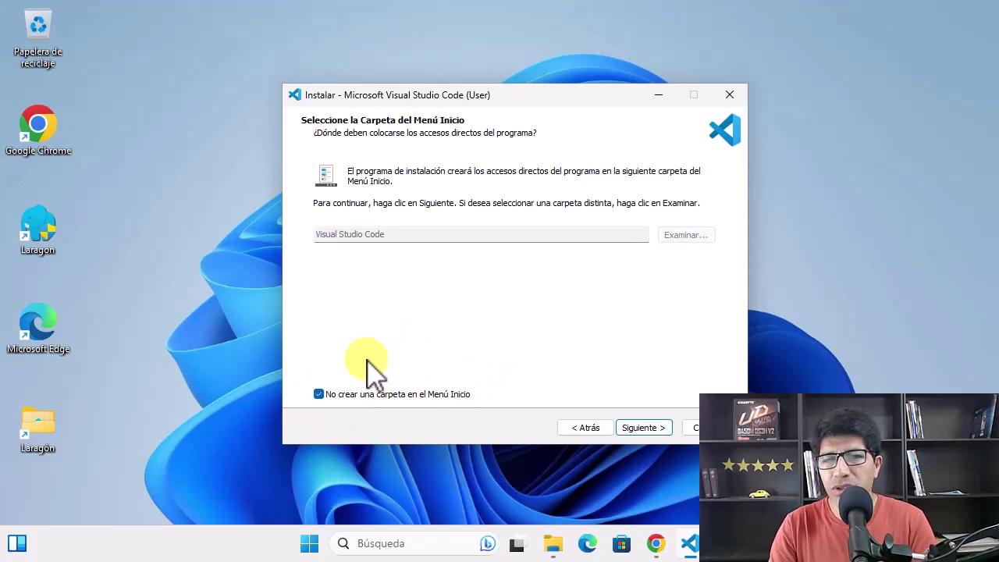
left_click(319, 394)
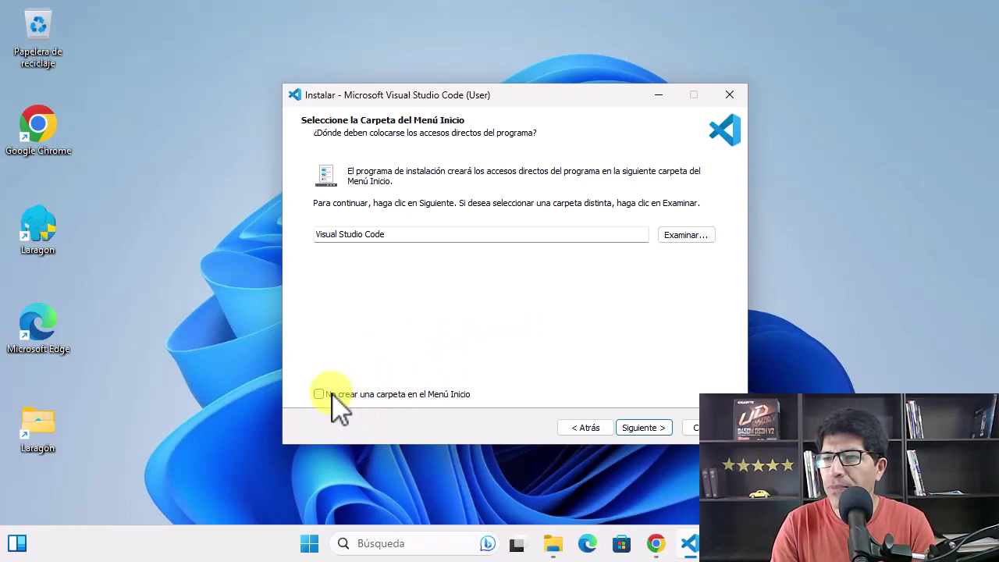
left_click(645, 429)
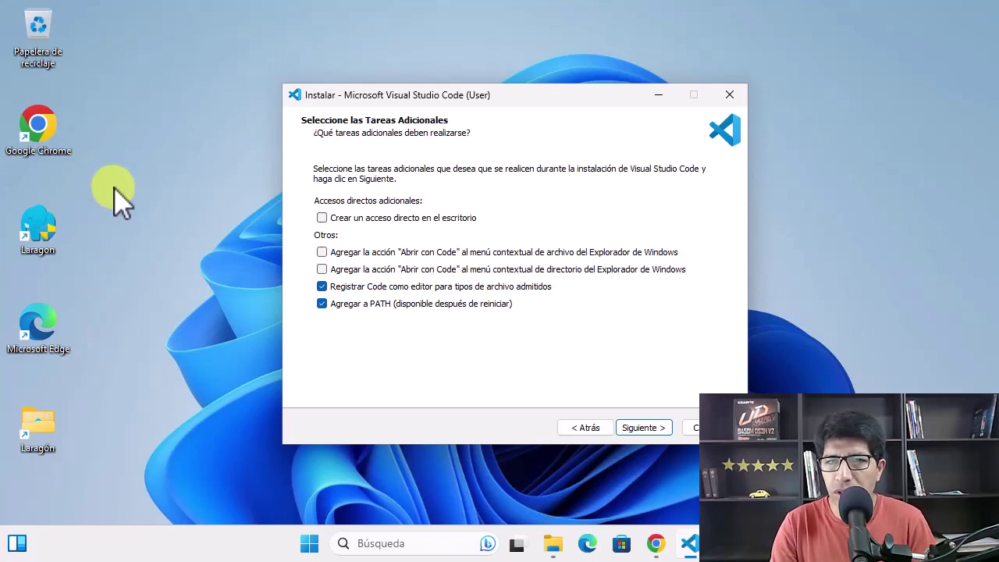
Step: Add the desktop shortcut to the additional installation tasks and continue to the installation summary
left_click(309, 542)
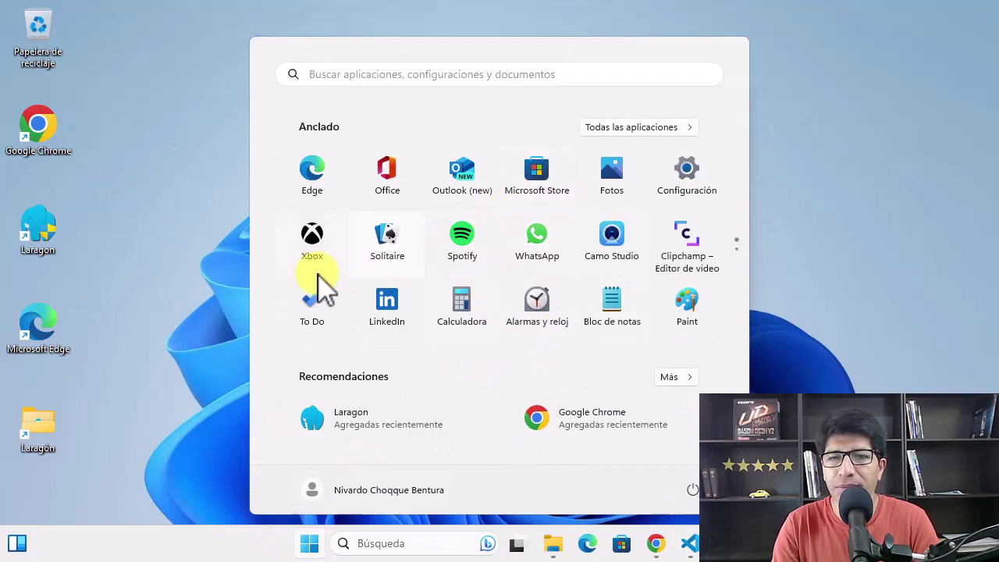
left_click(187, 231)
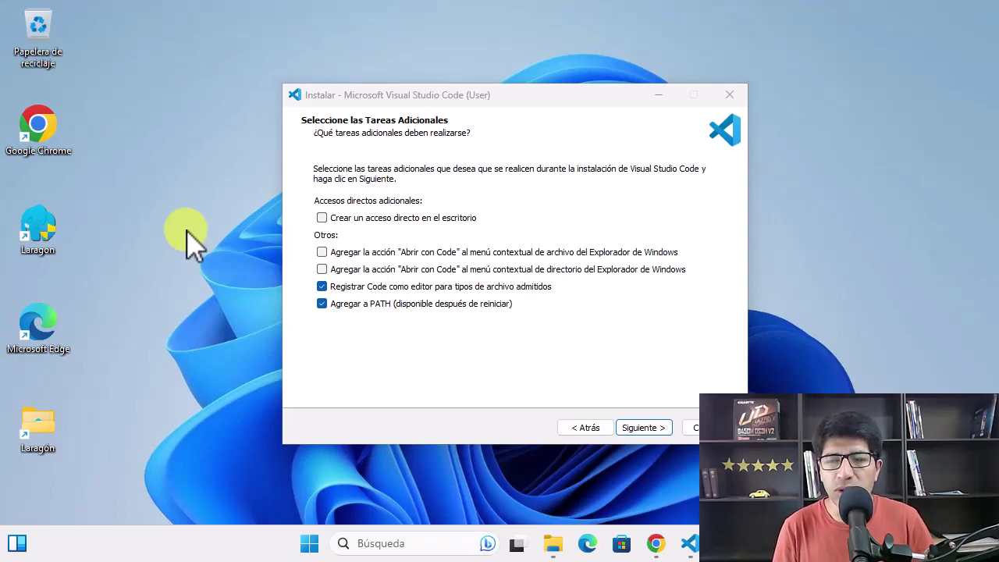
left_click(355, 218)
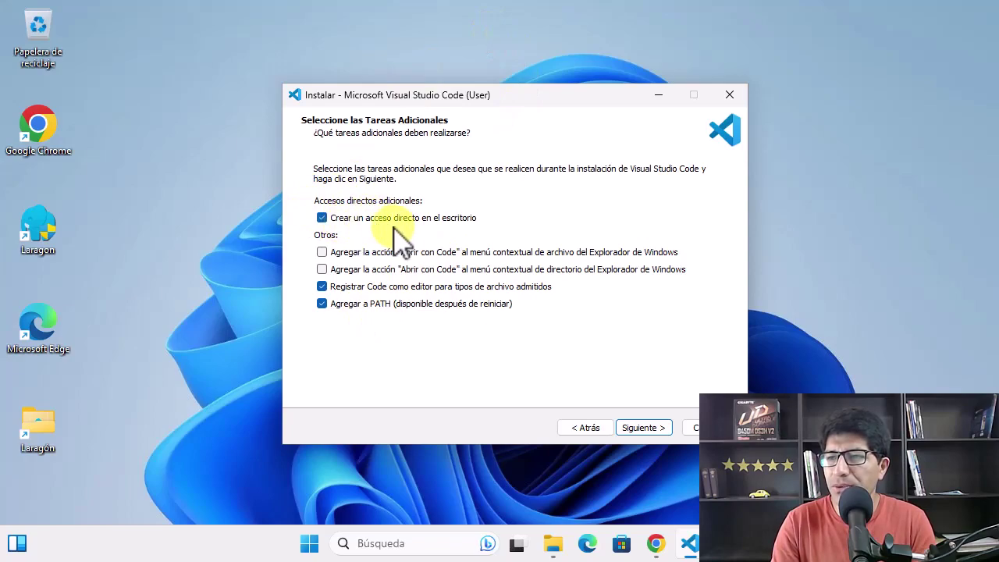
left_click(638, 429)
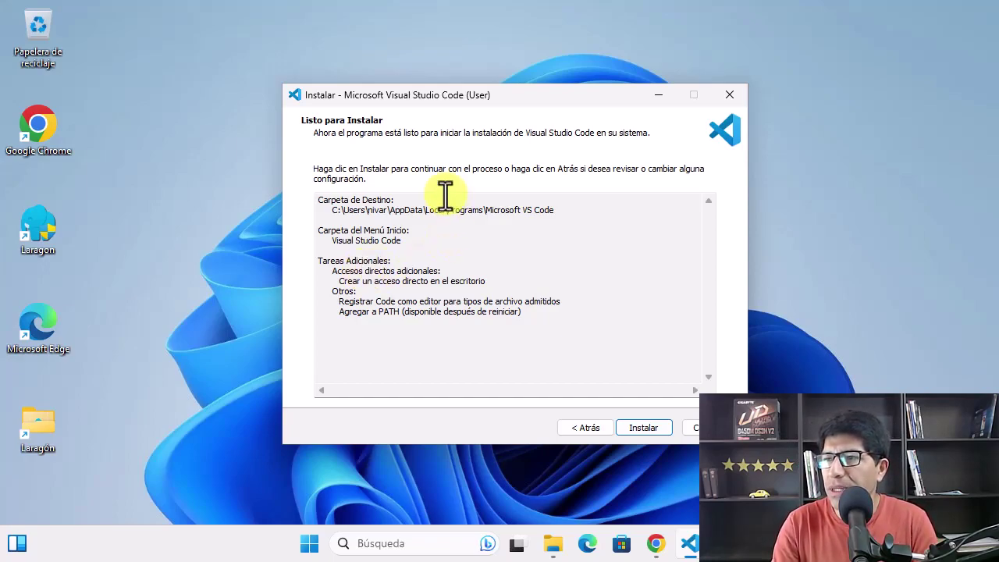
Step: Install Visual Studio Code and finish the setup with the option to launch the program kept enabled
left_click(641, 429)
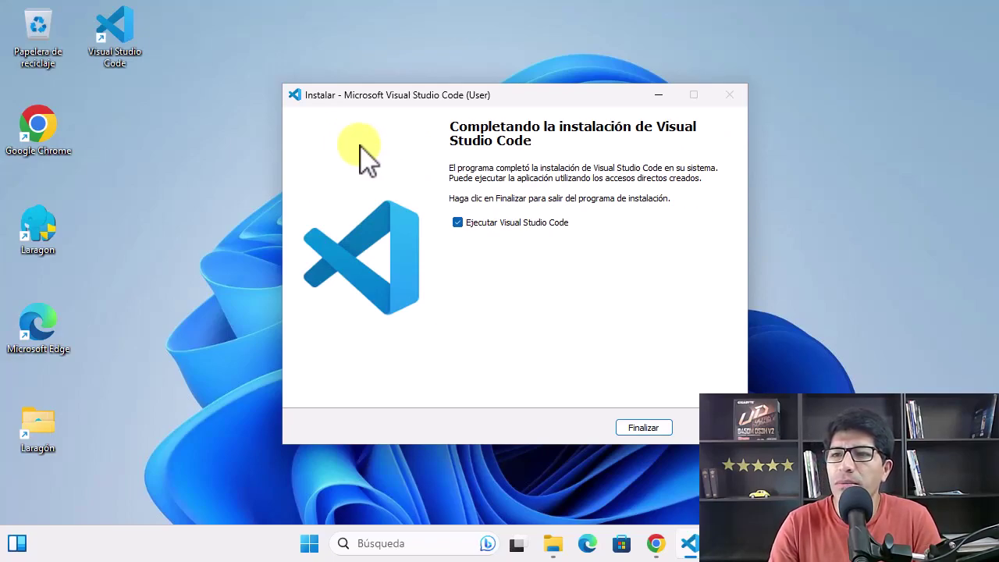
left_click(113, 6)
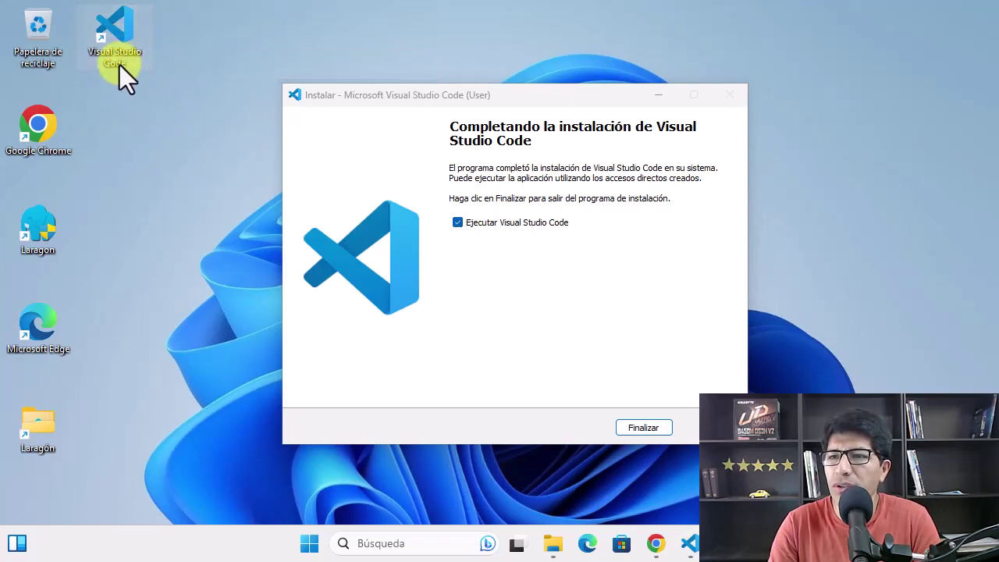
left_click(517, 300)
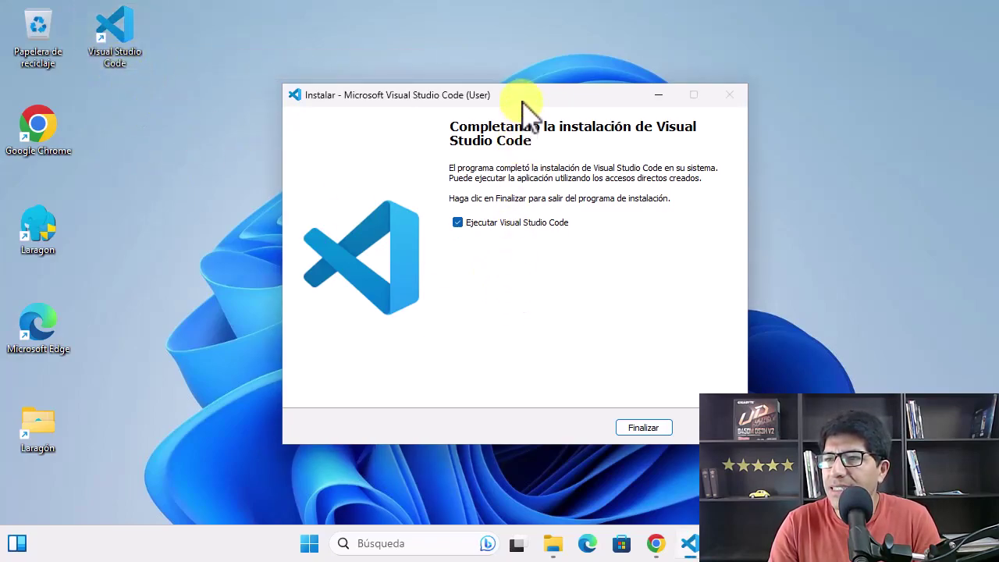
left_click_drag(515, 100, 496, 99)
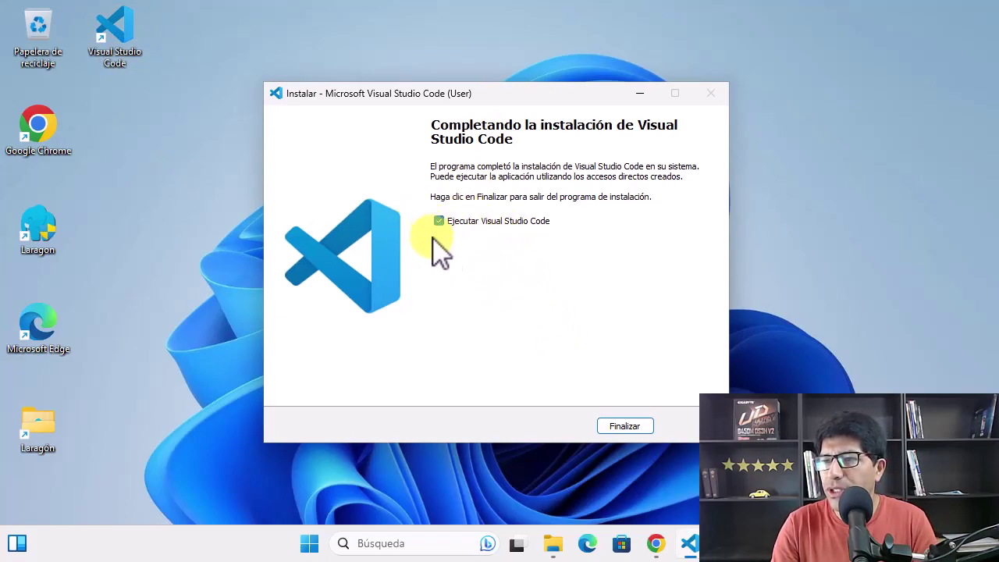
left_click(638, 427)
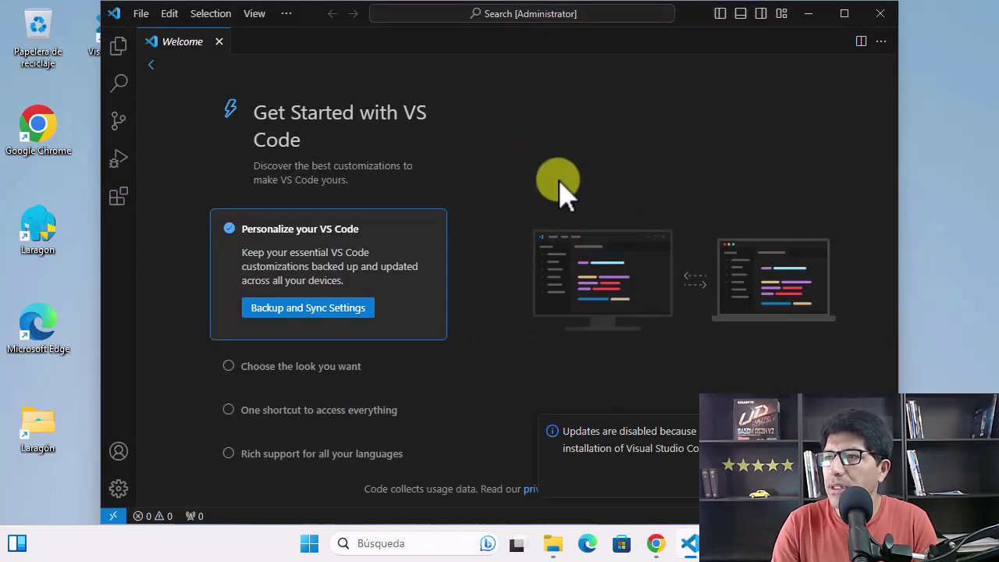
Step: Maximize the editor, search the extensions marketplace for "php" and install the PHP Intelephense extension
left_click(844, 14)
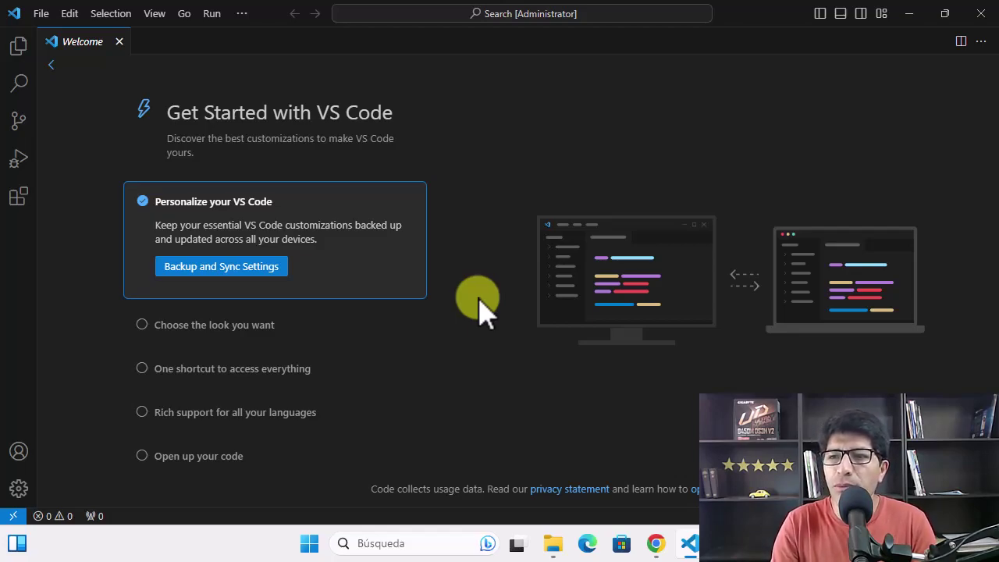
left_click(19, 200)
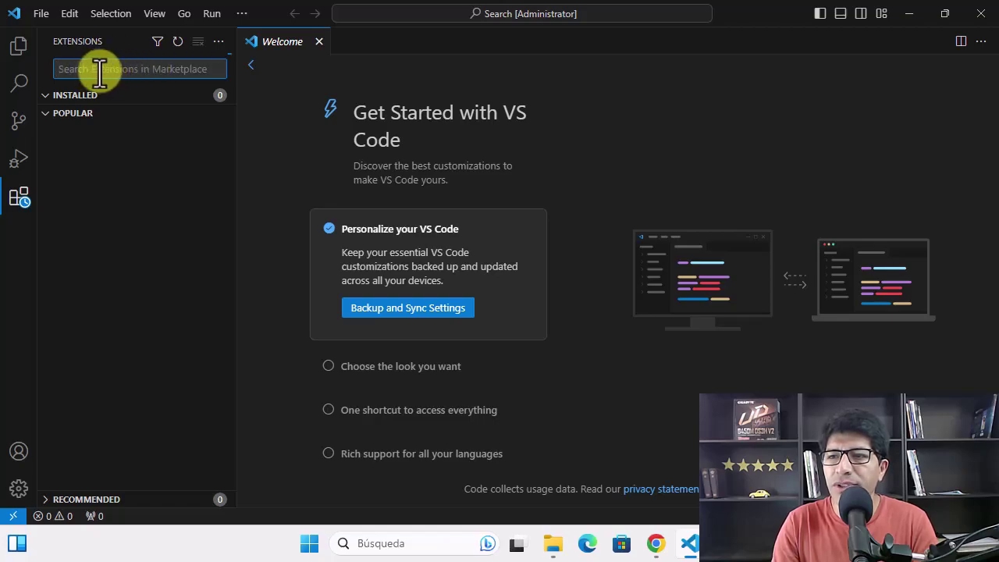
type("php")
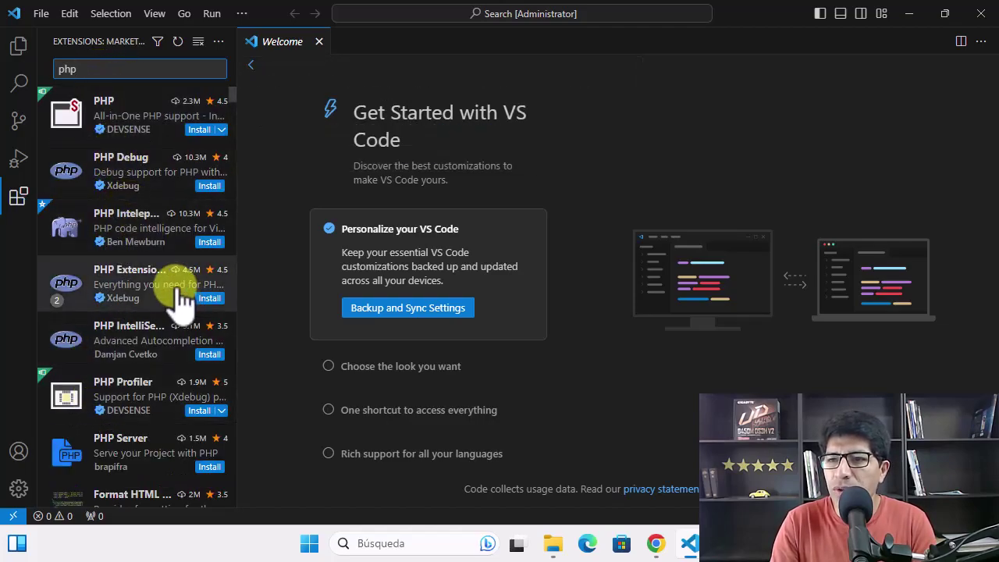
left_click_drag(235, 212, 307, 206)
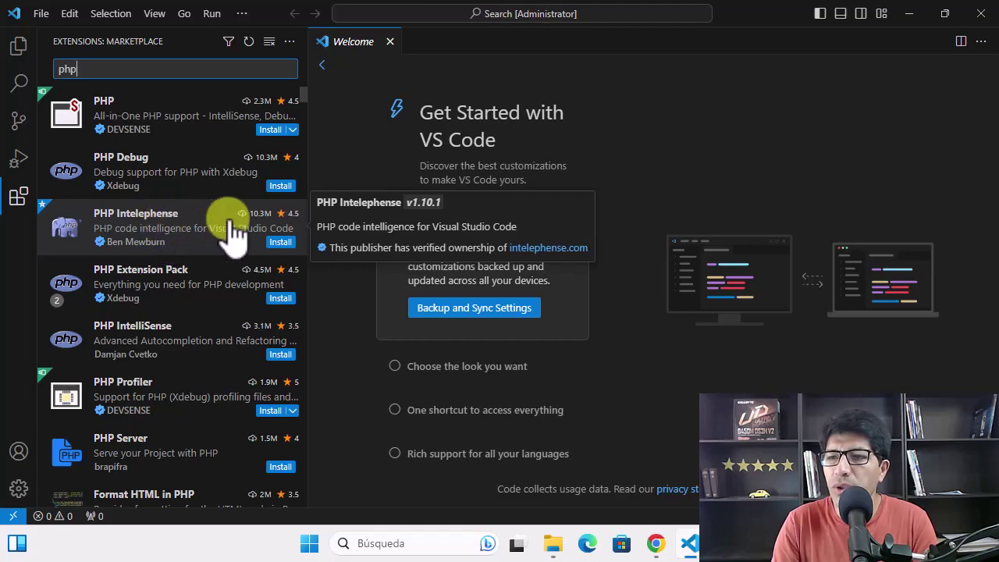
left_click(183, 231)
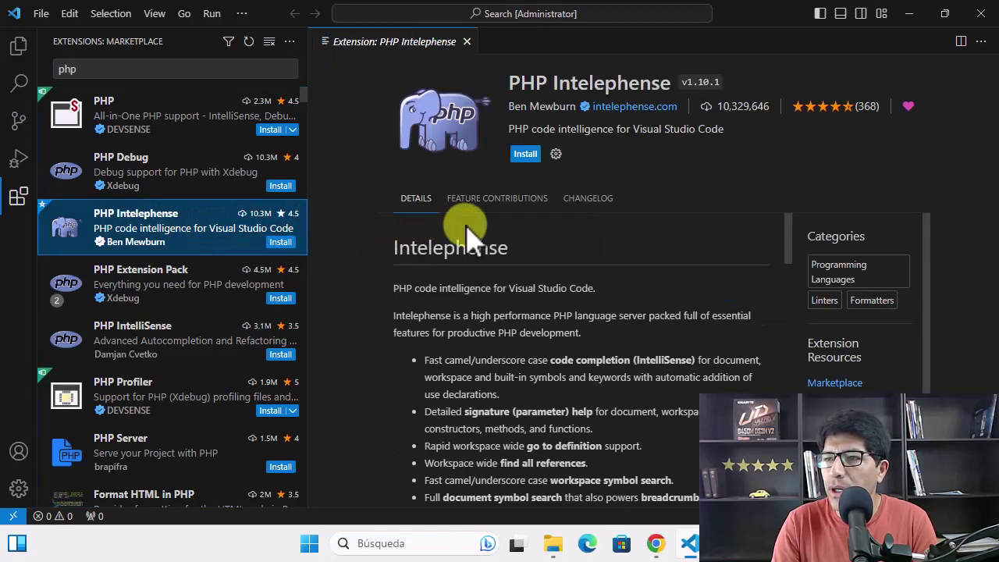
left_click(524, 155)
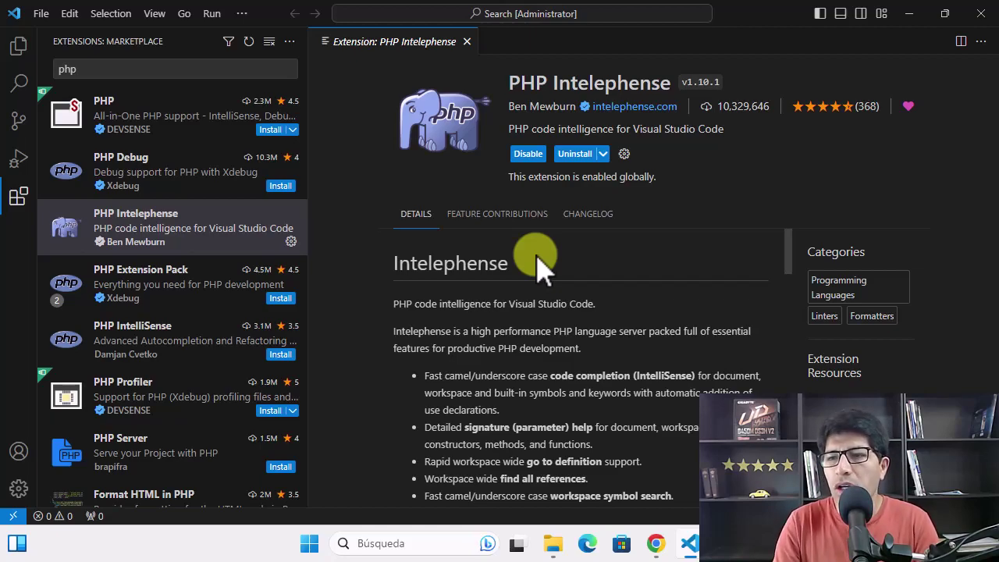
Step: Open the PHP IntelliSense extension from the marketplace results and install it
mouse_move(156, 255)
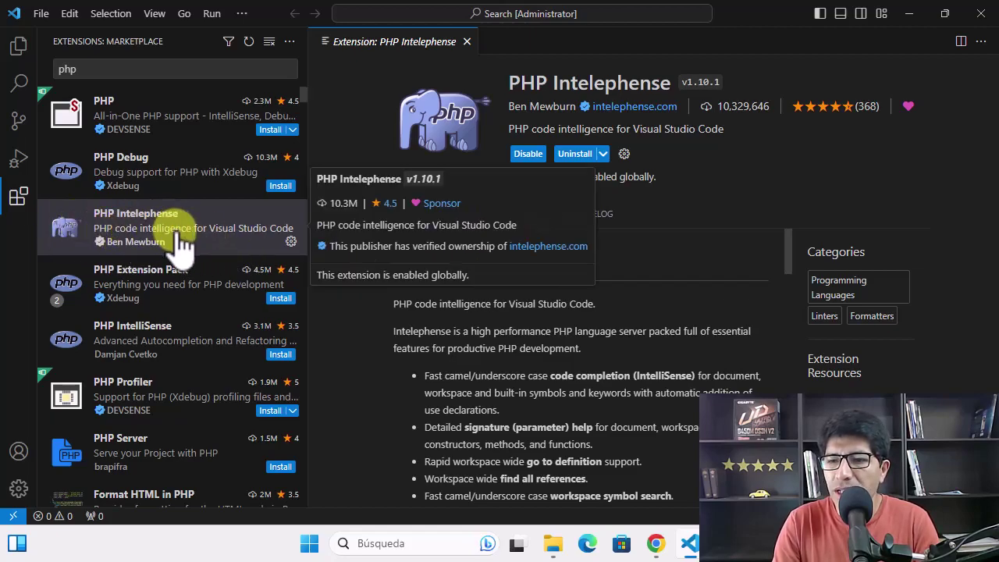
scroll(178, 241, "down", 1)
mouse_move(190, 300)
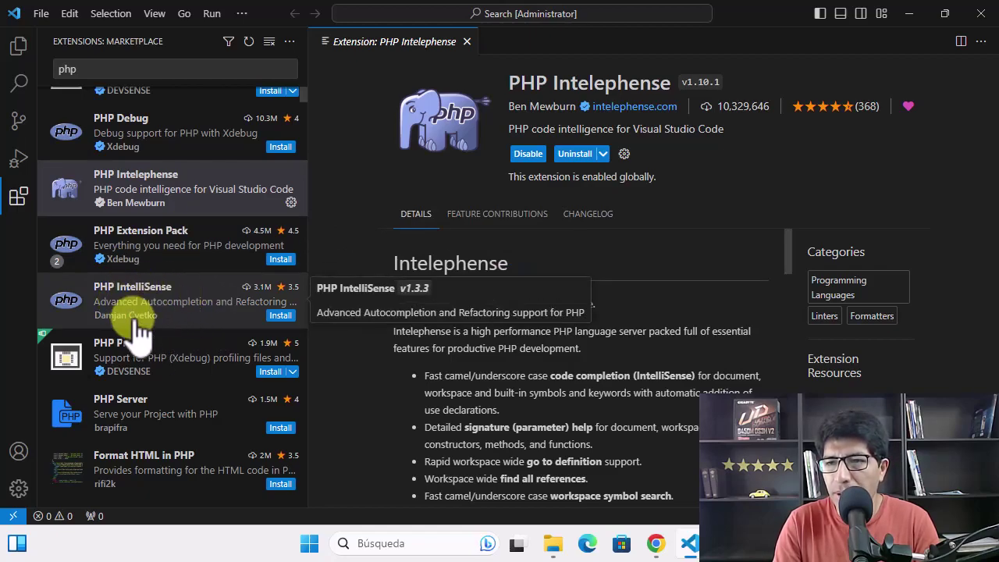
left_click(170, 316)
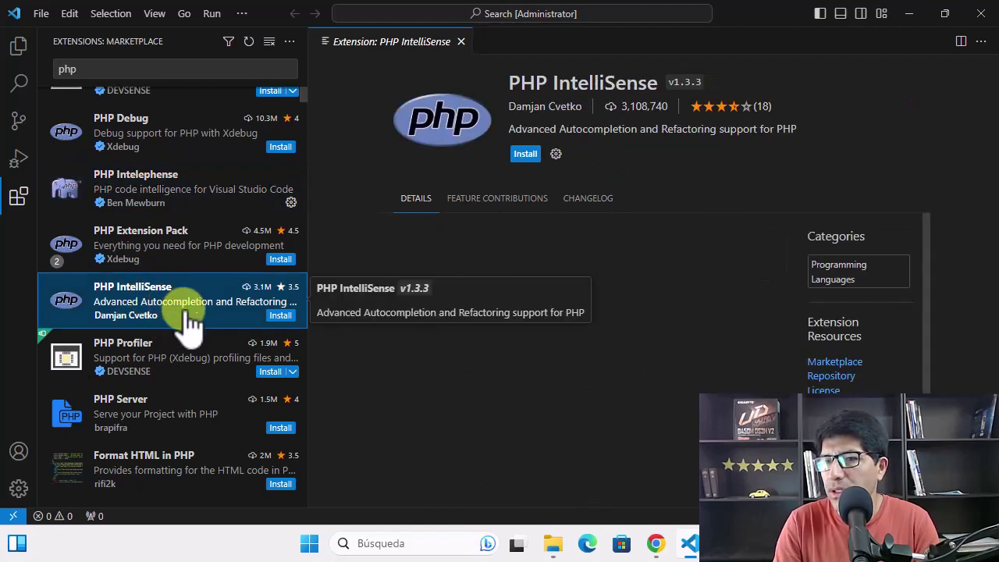
left_click(528, 155)
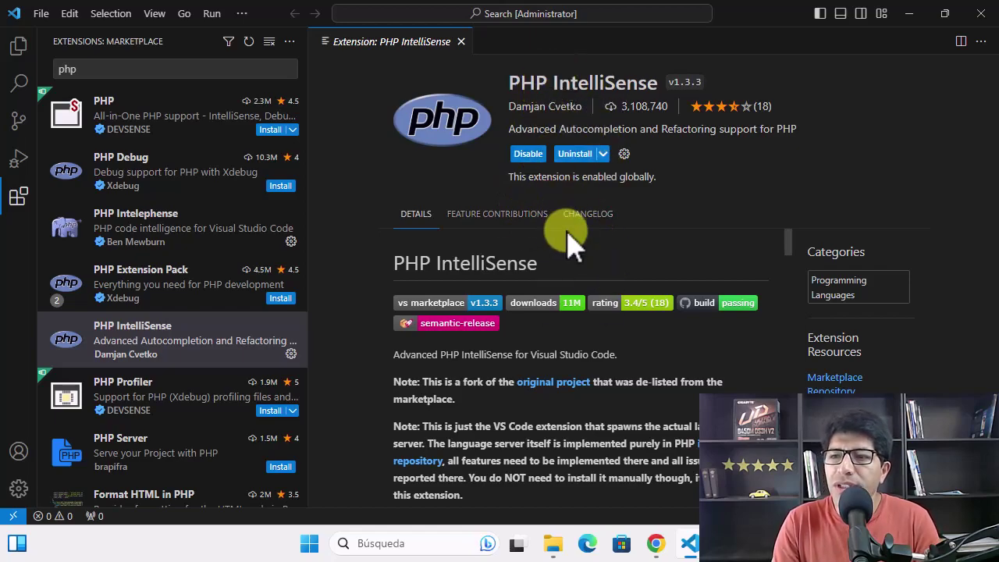
Step: Look through the further PHP extensions in the marketplace results, past PHP Server and PHP DocBlocker to PHP Namespace Resolver
scroll(171, 250, "down", 1)
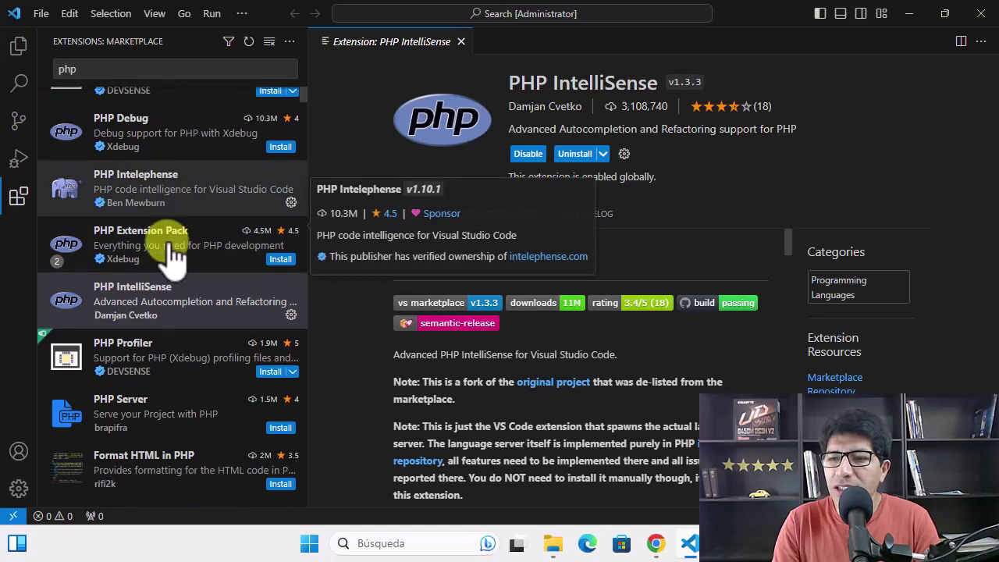
scroll(172, 250, "down", 5)
scroll(172, 249, "down", 1)
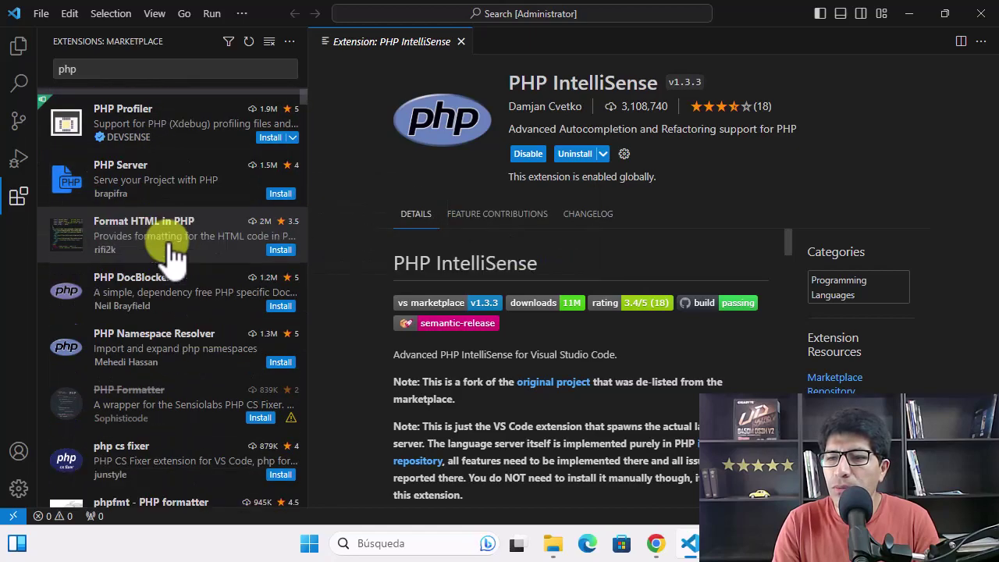
scroll(167, 248, "down", 1)
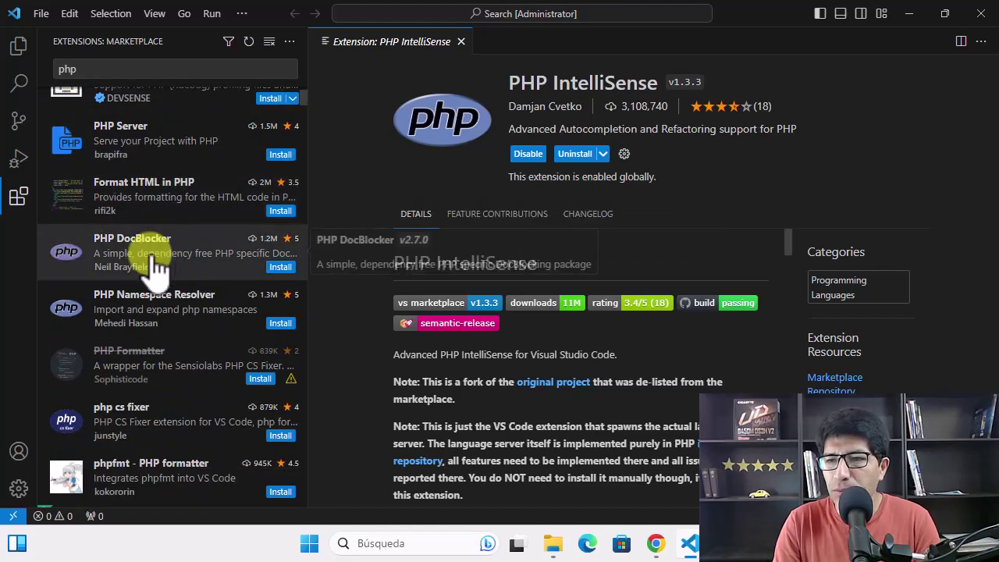
scroll(137, 316, "down", 1)
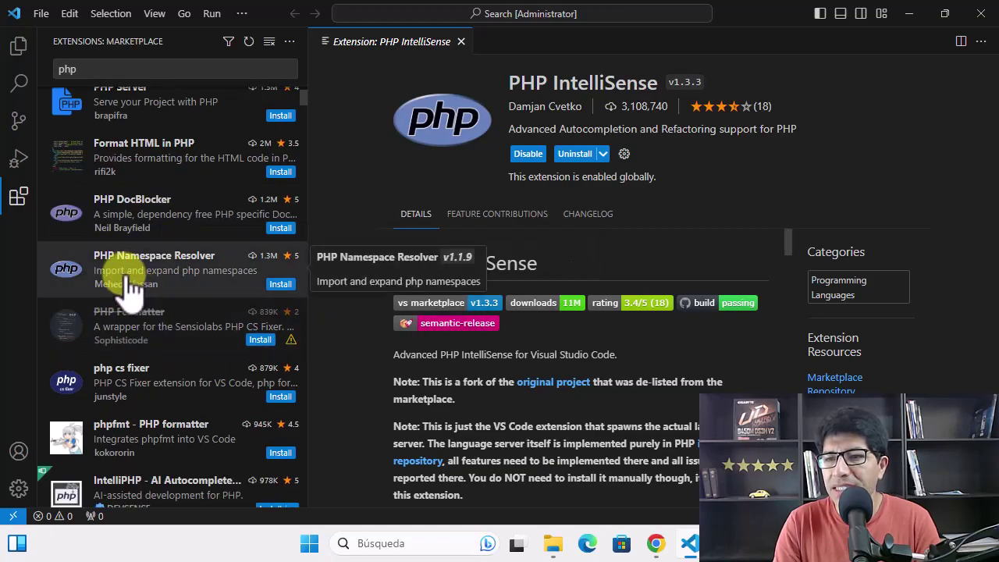